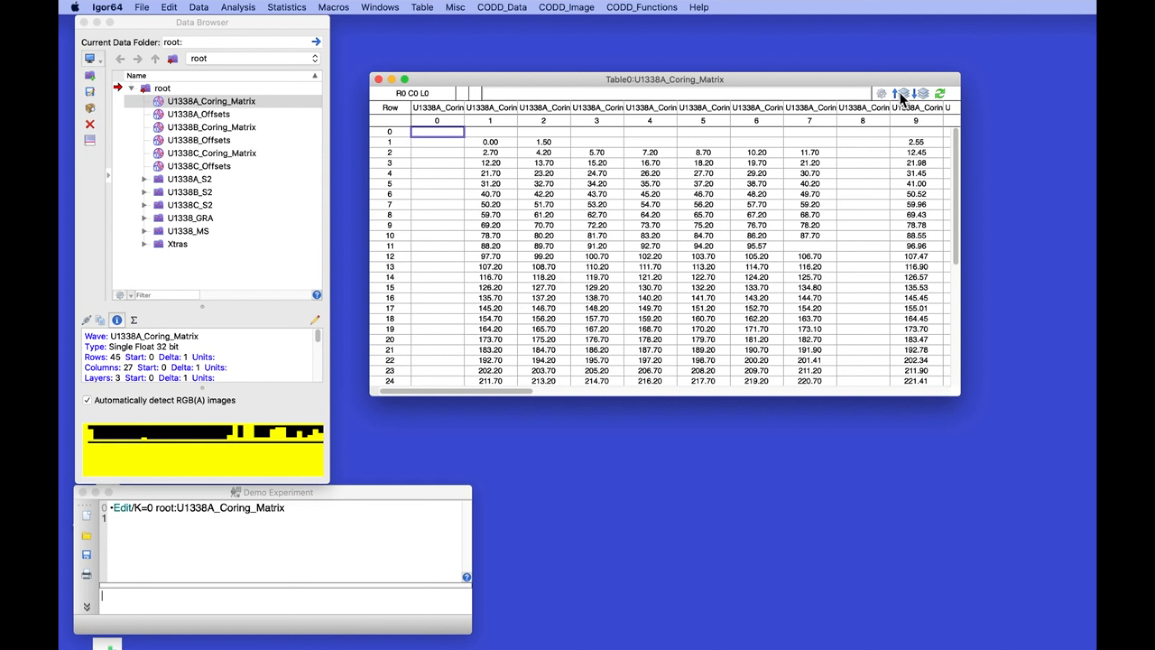
Step the U1338A_Coring_Matrix table to layer L1 (section lengths), then to the all-zero layer L2
click(921, 94)
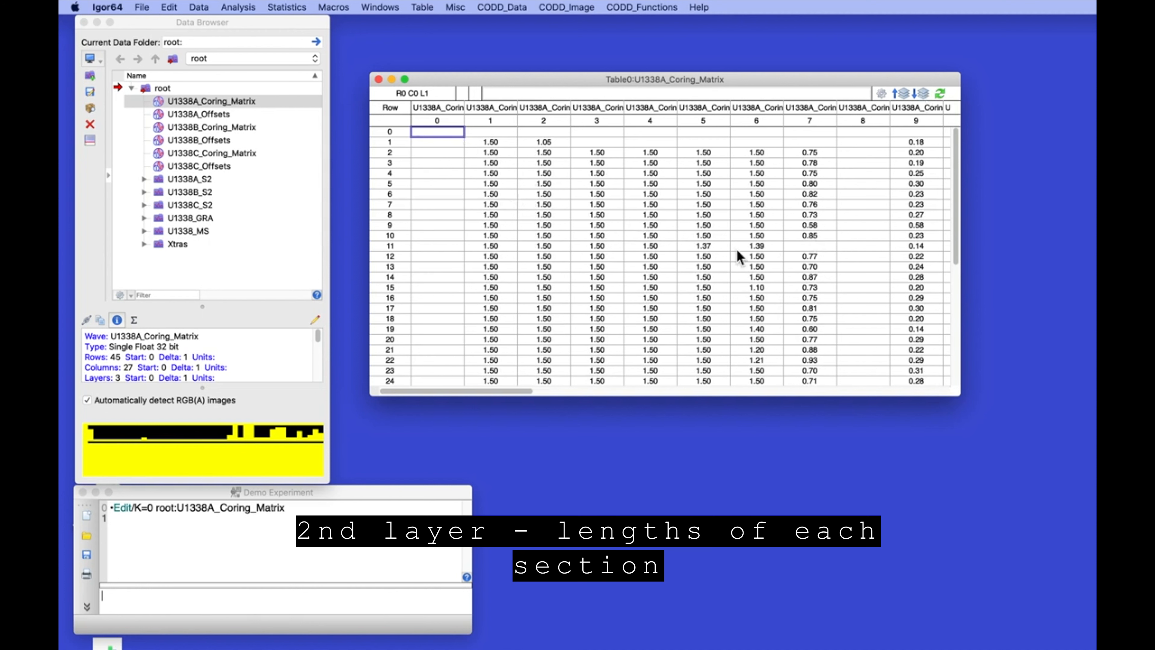
click(923, 91)
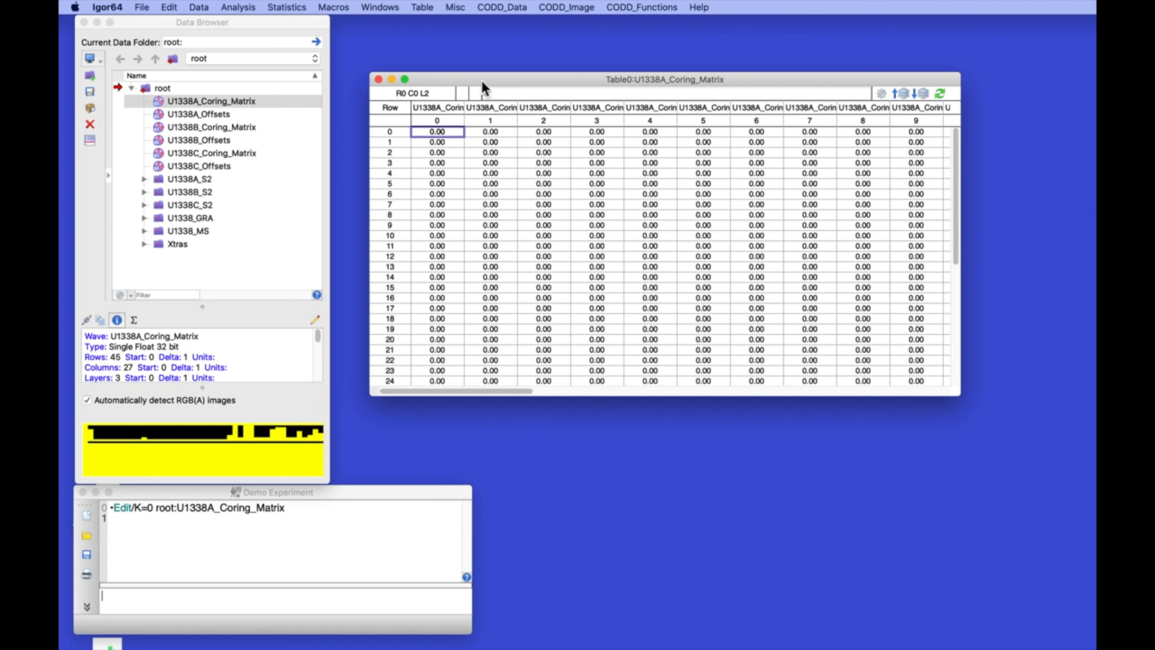
Run Add_Offsets_2_Matrix for hole U1338A, filling the matrix's third layer with offset depths
click(564, 5)
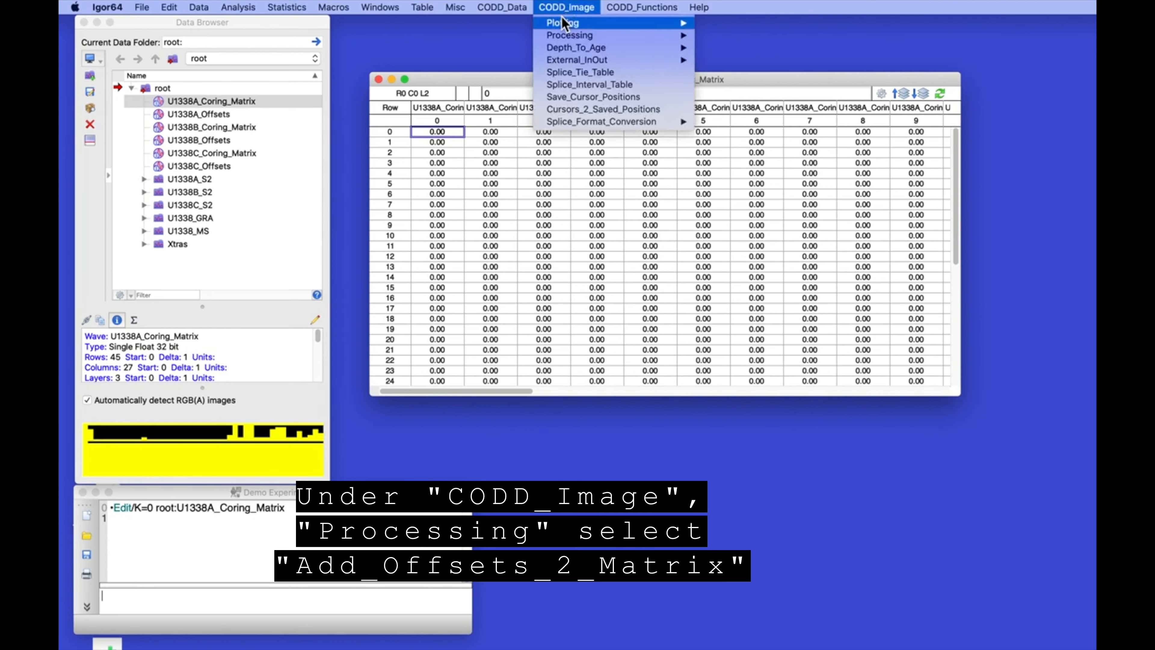
mouse_move(560, 36)
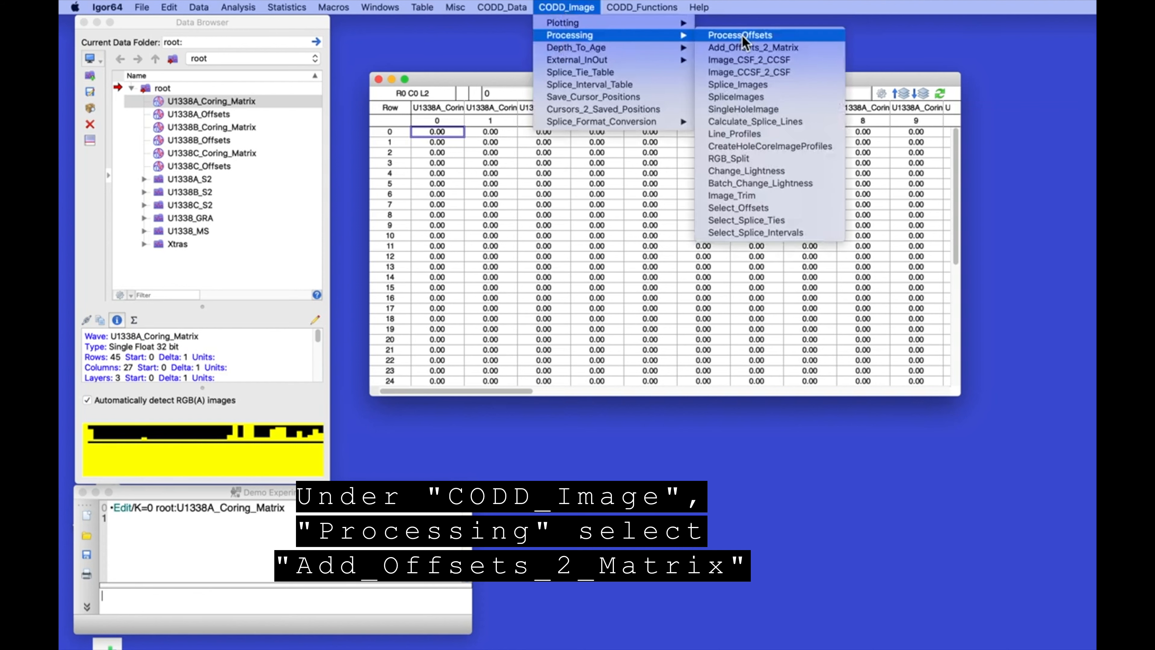
click(756, 49)
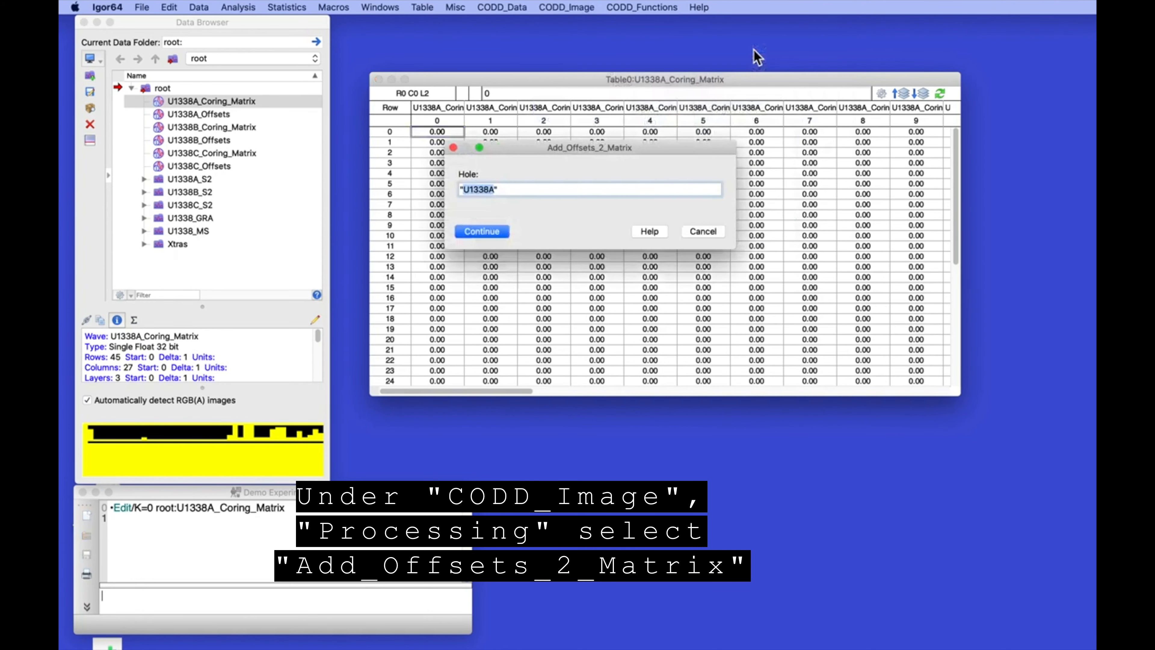
click(480, 233)
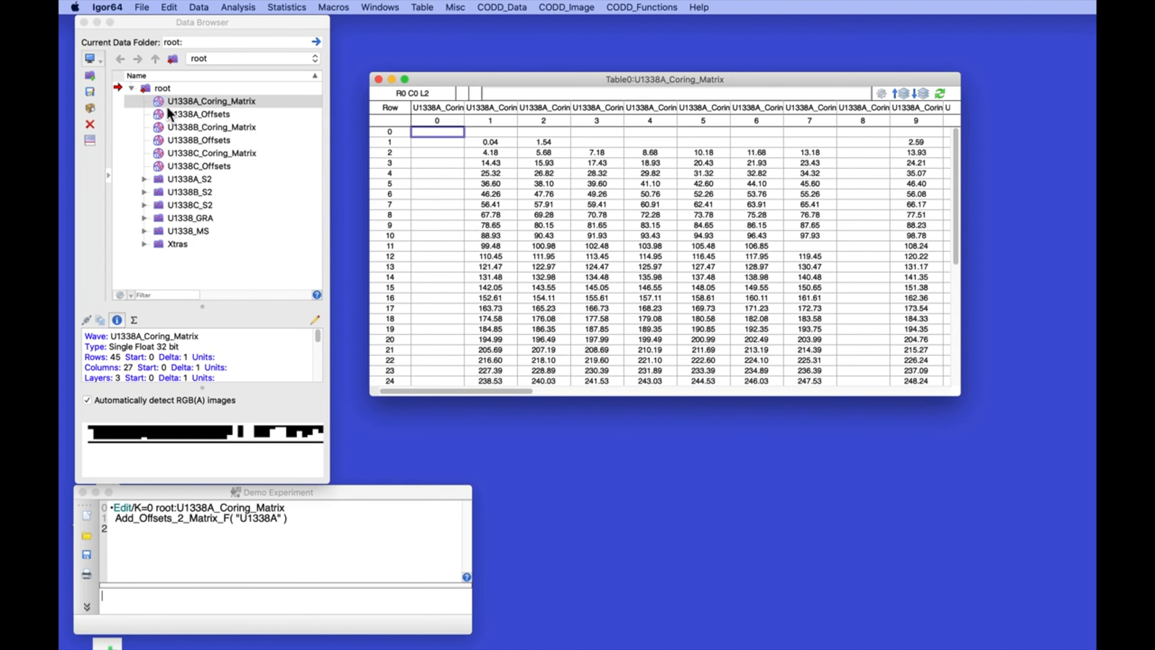
Open U1338A_Offsets and compare row 2's offset with the matrix's shifted and original L0 depths
double_click(159, 115)
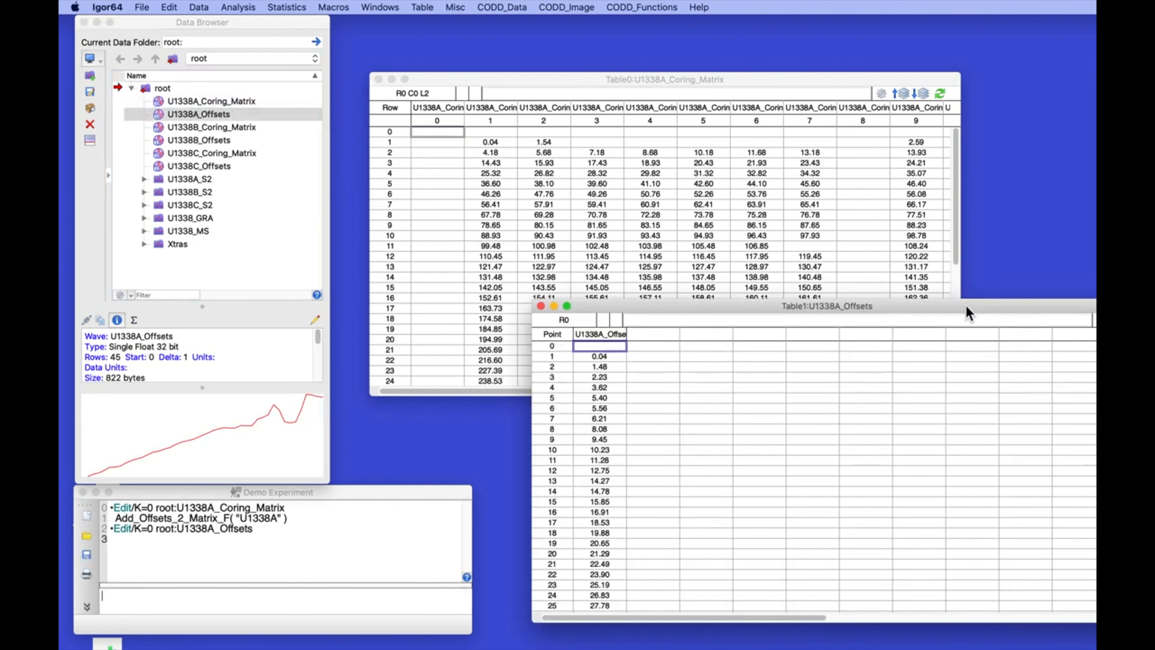
click(587, 369)
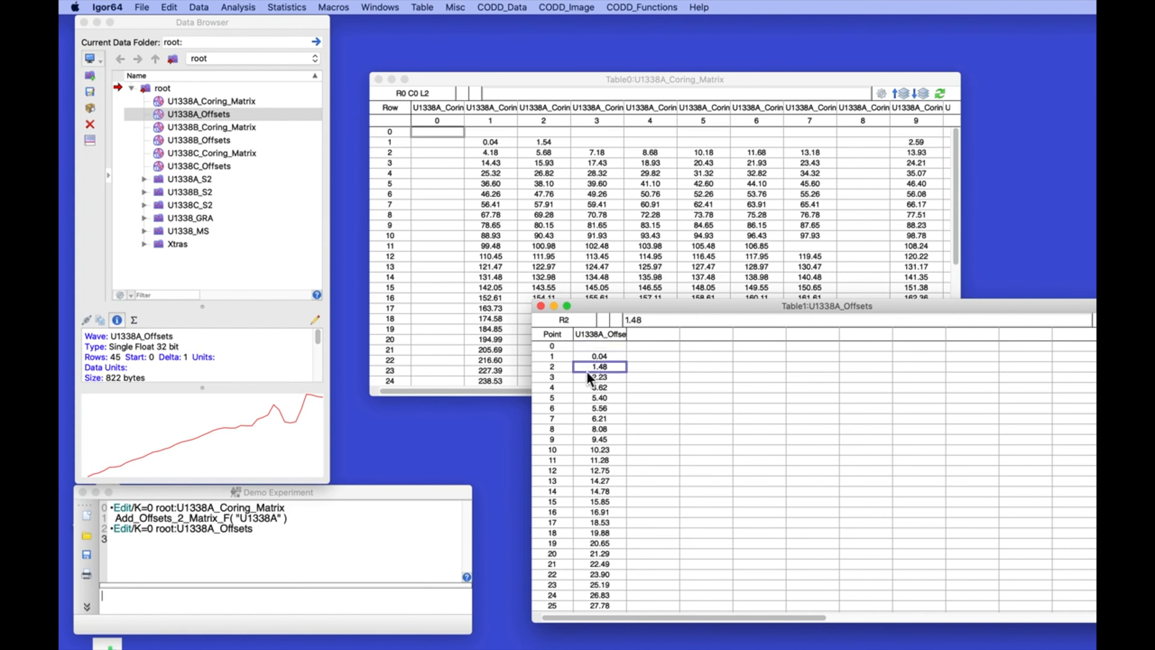
click(476, 152)
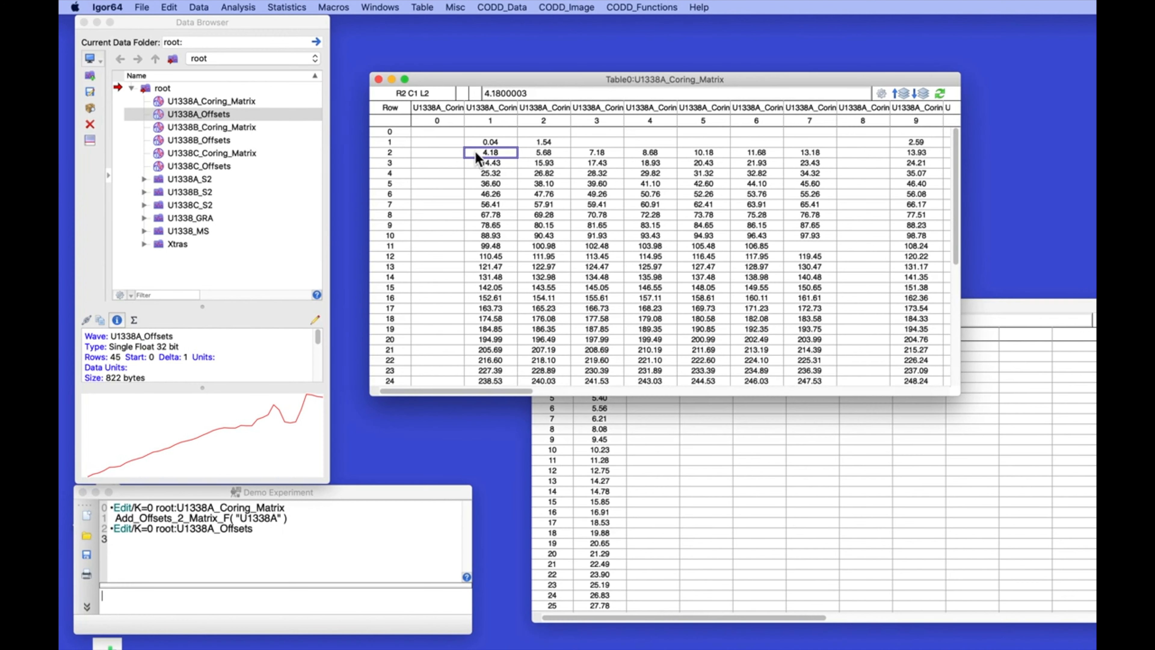
drag(651, 83, 663, 31)
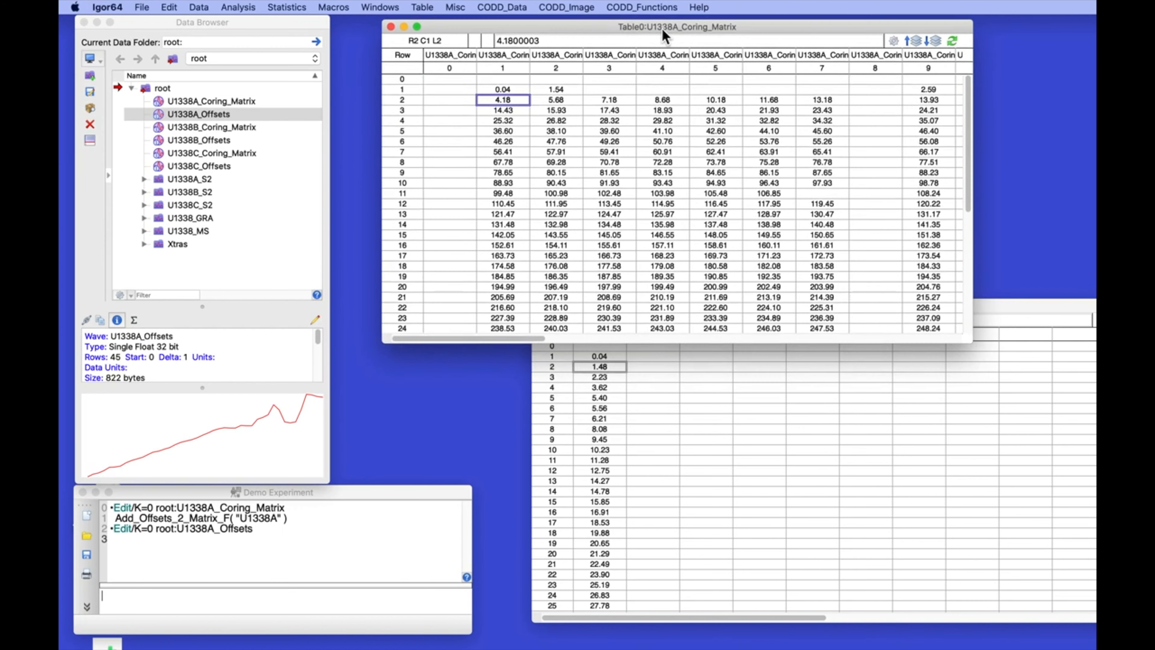
click(913, 40)
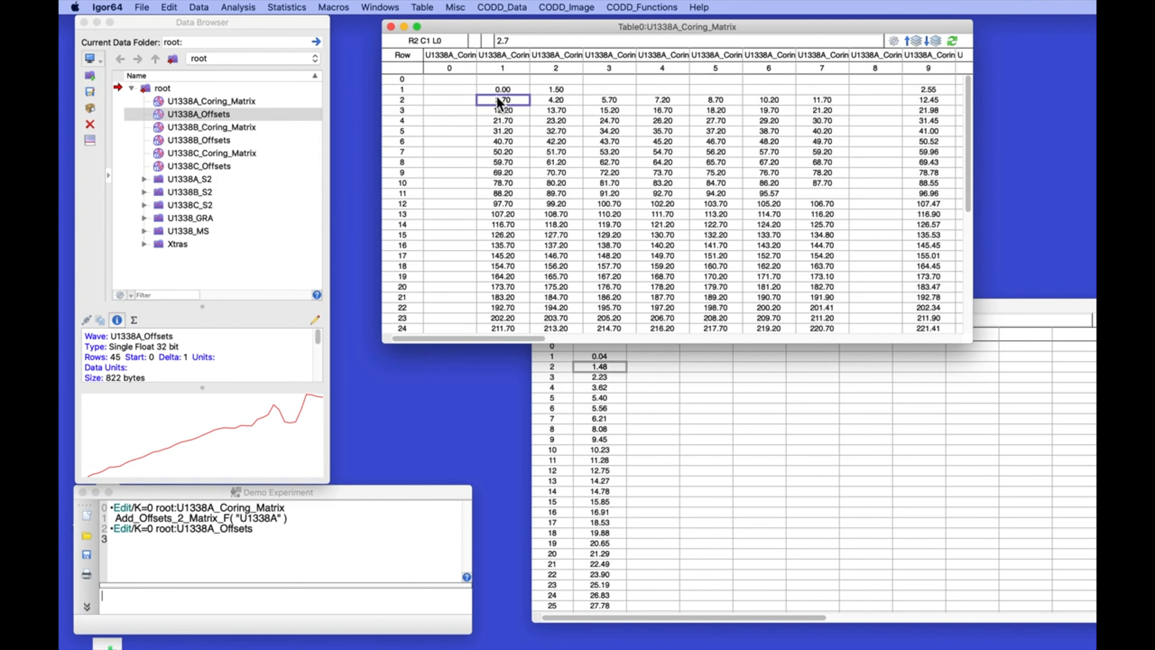
Close the coring matrix and offsets tables without saving
click(390, 27)
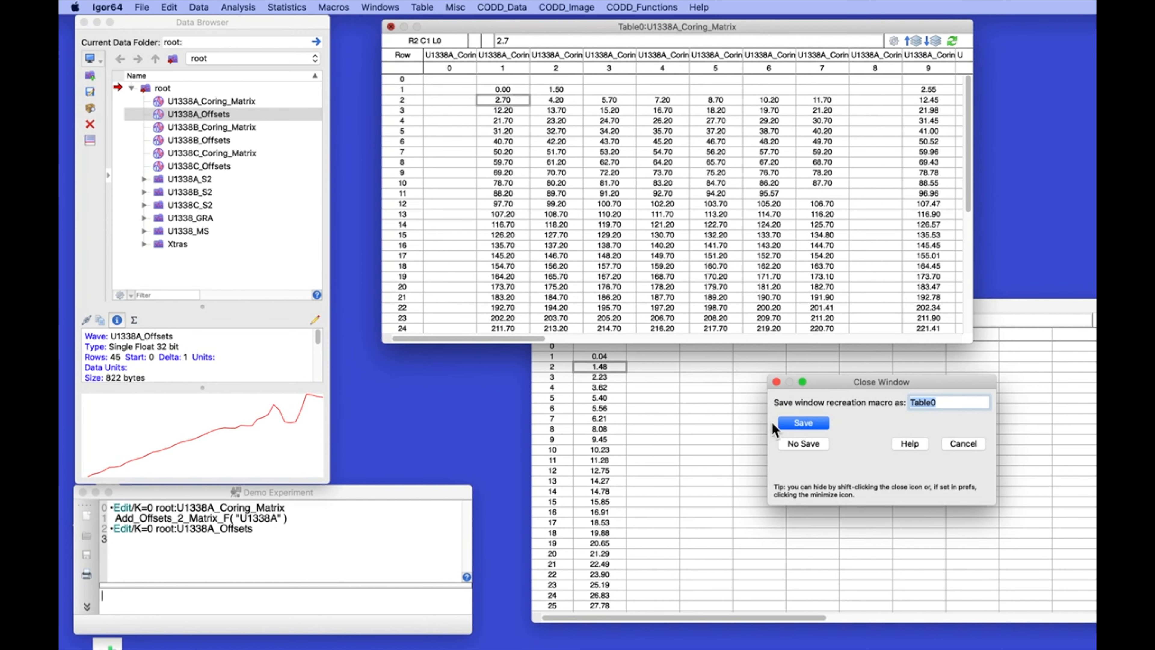
click(804, 443)
click(540, 306)
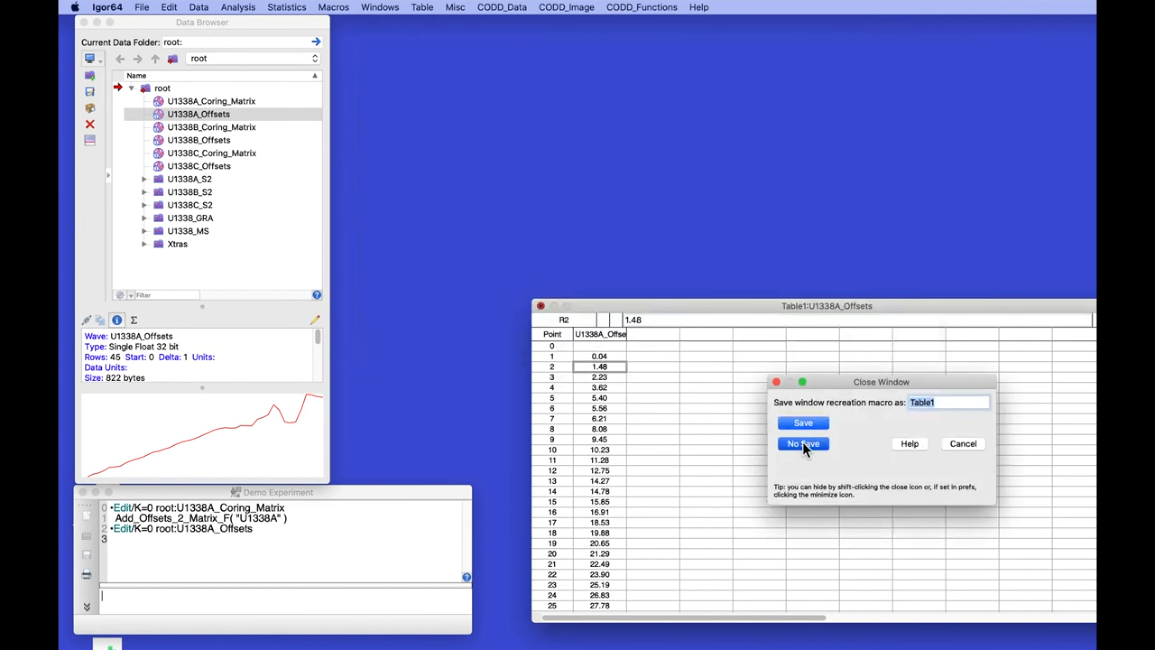
click(803, 444)
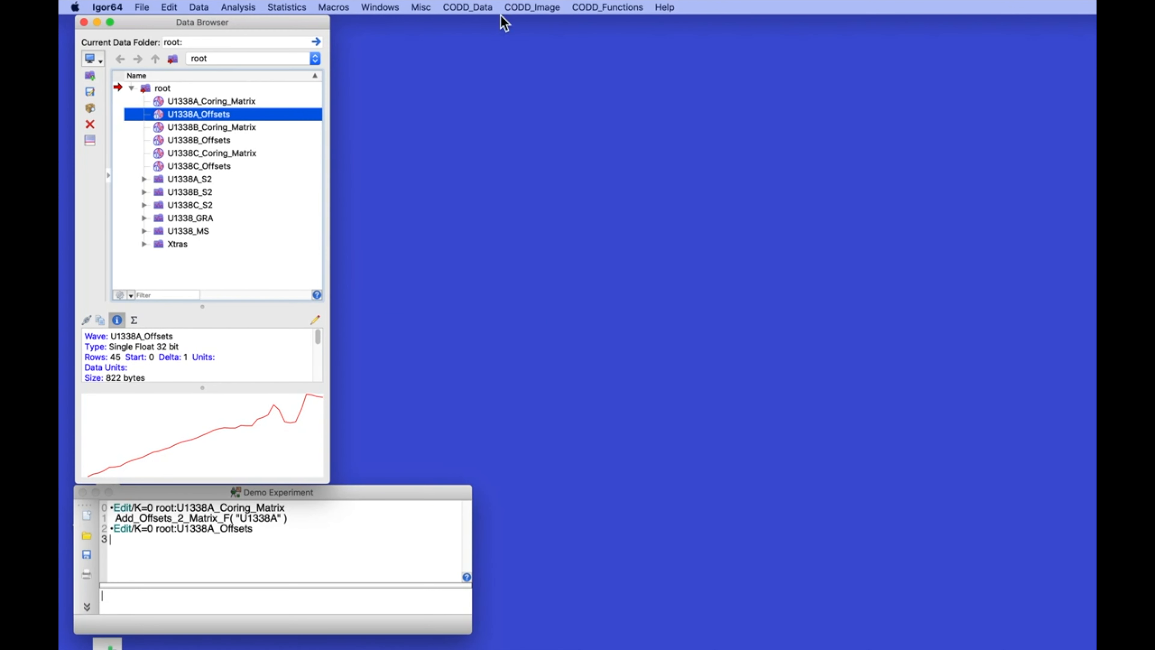
Use AppendImages to plot U1338A S2 core images by depth in a new graph
click(530, 7)
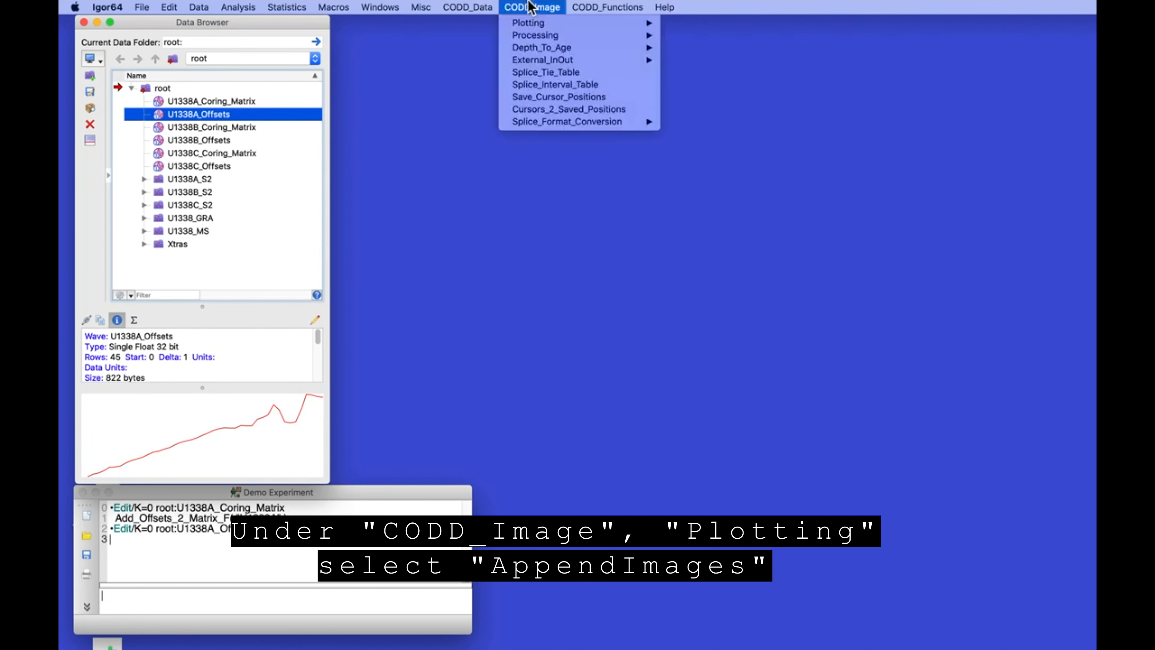
mouse_move(540, 24)
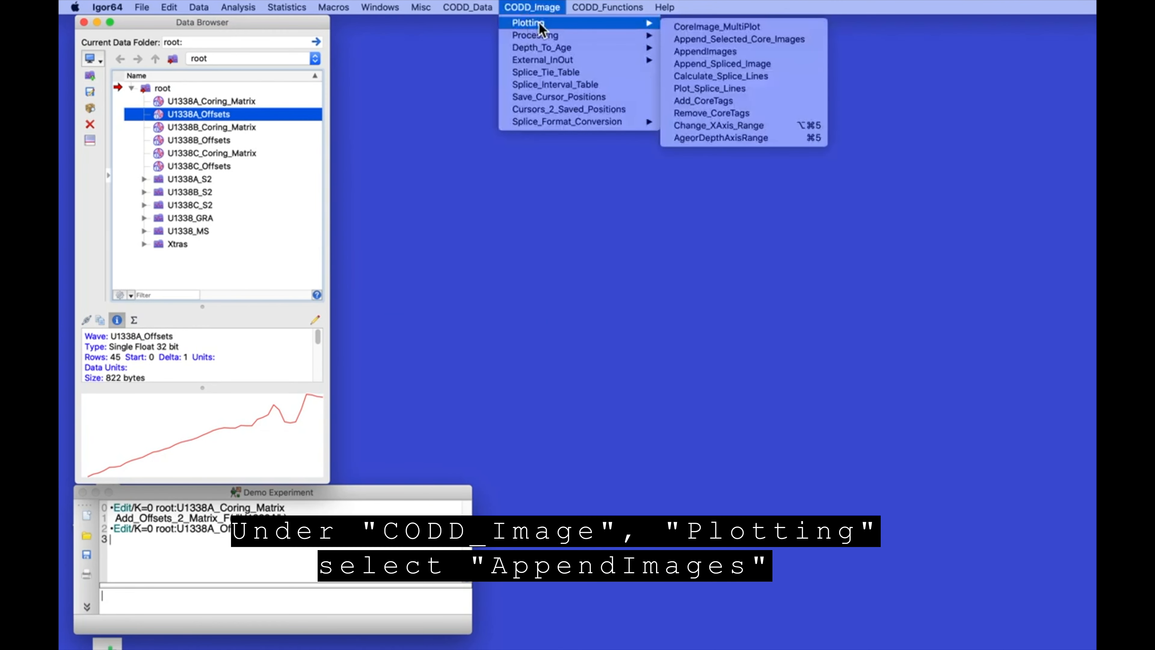
click(708, 52)
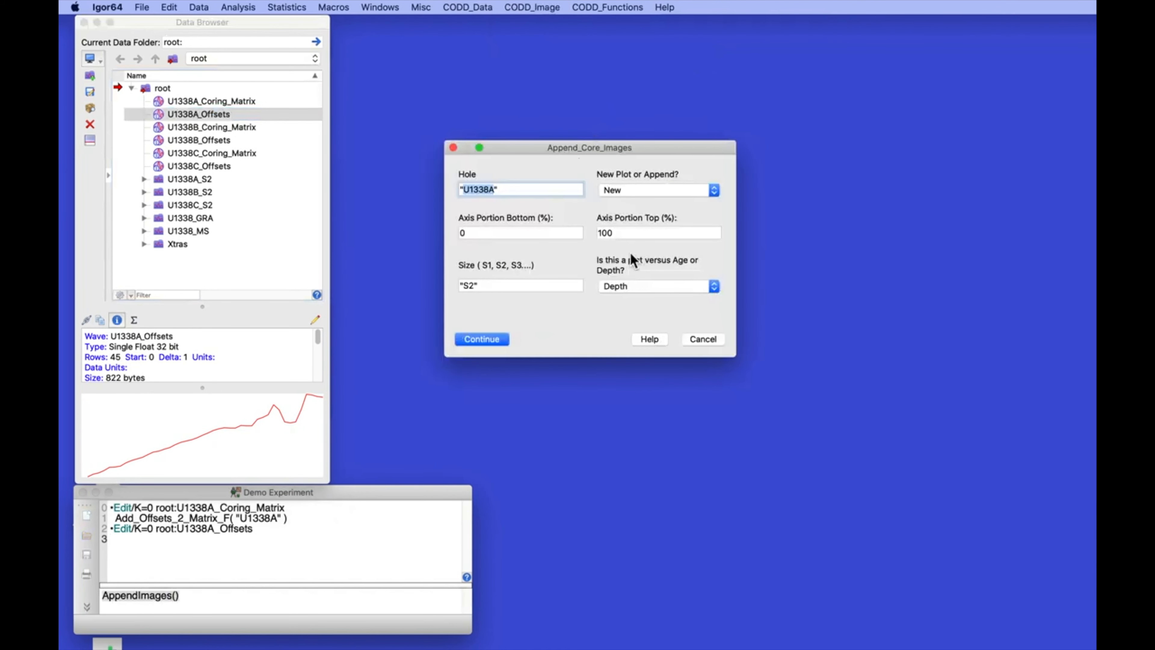
click(482, 337)
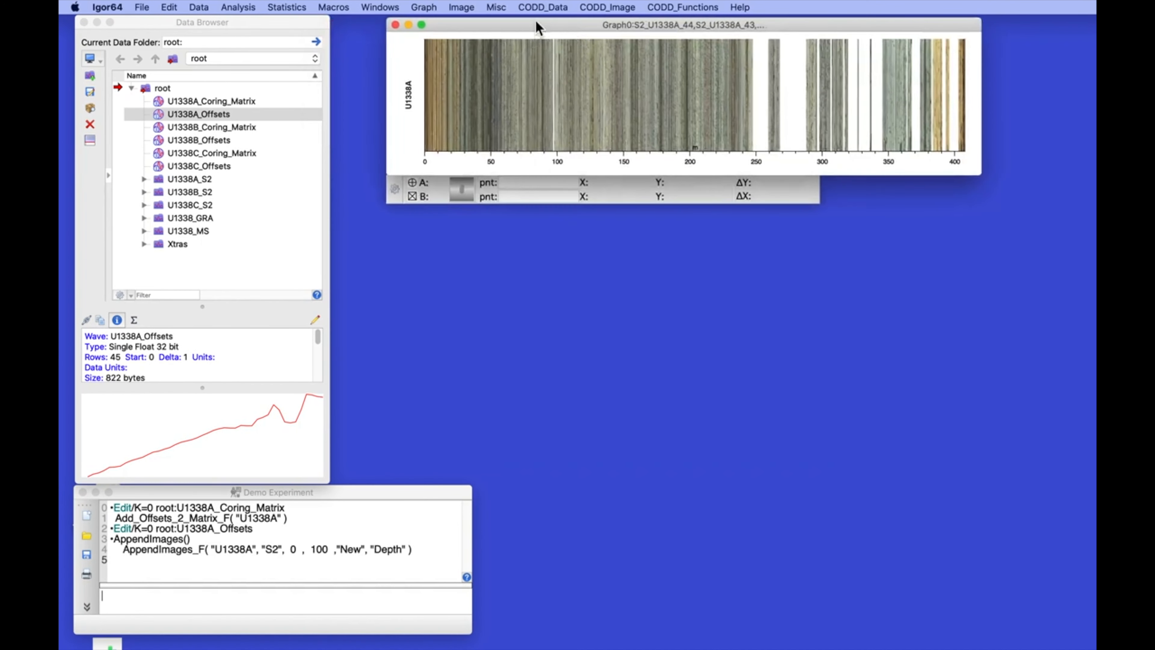
drag(519, 23, 498, 35)
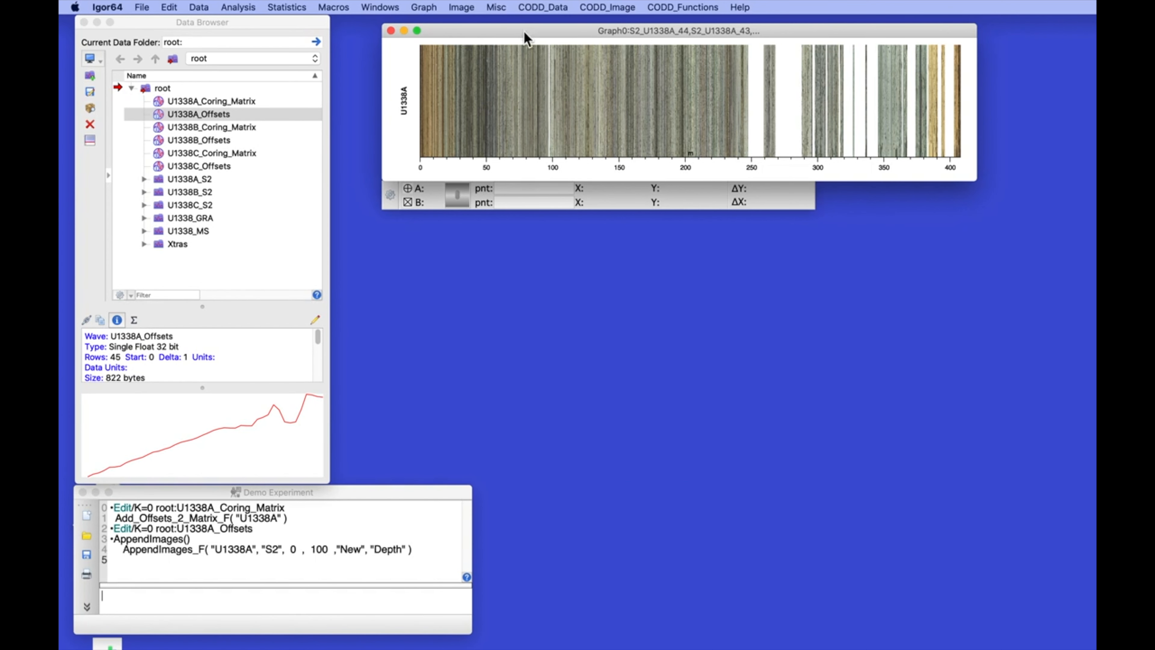
Convert U1338A S2 images from CSF to CCSF and set the depth axis range to 0–50 m
click(610, 7)
mouse_move(607, 35)
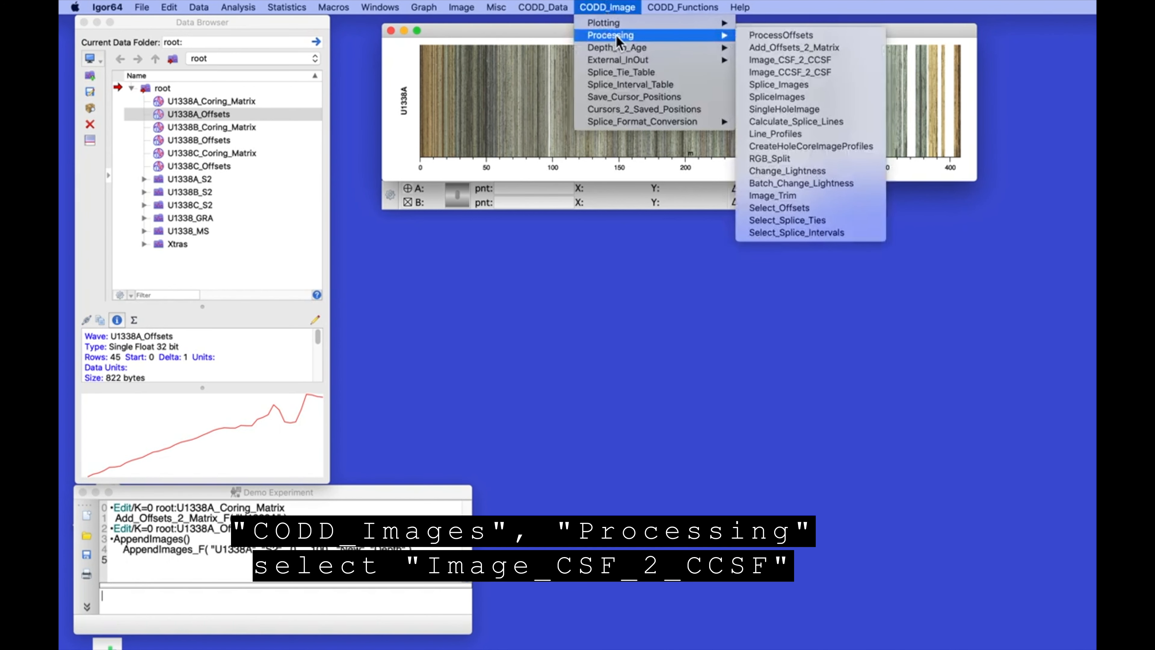
click(795, 61)
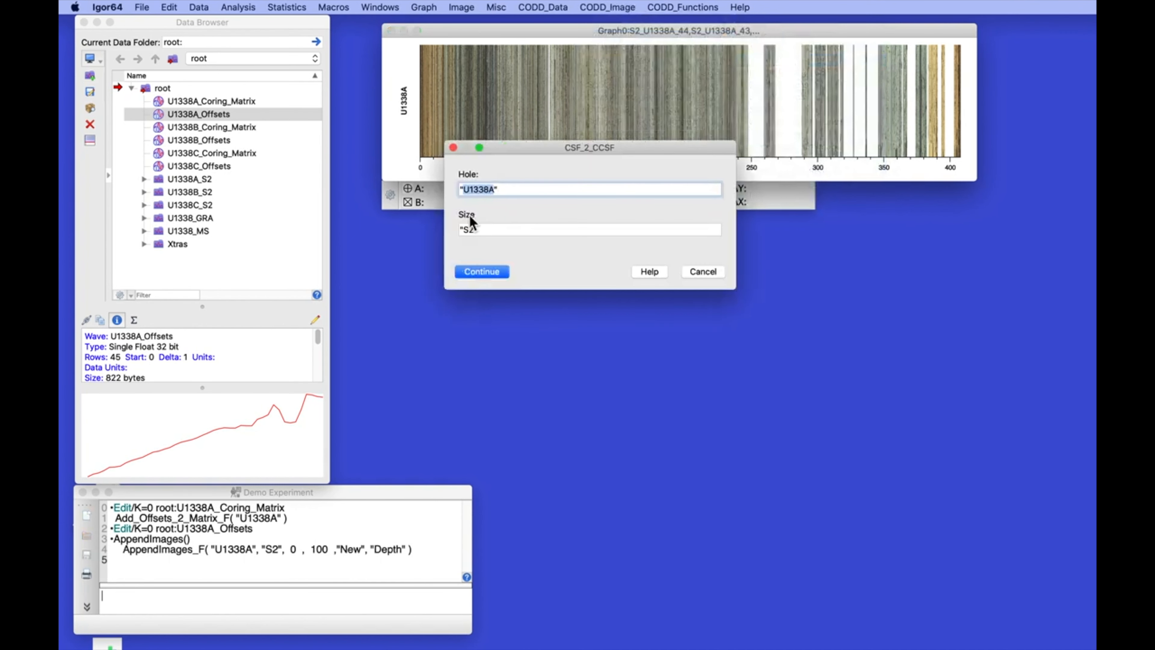
click(481, 272)
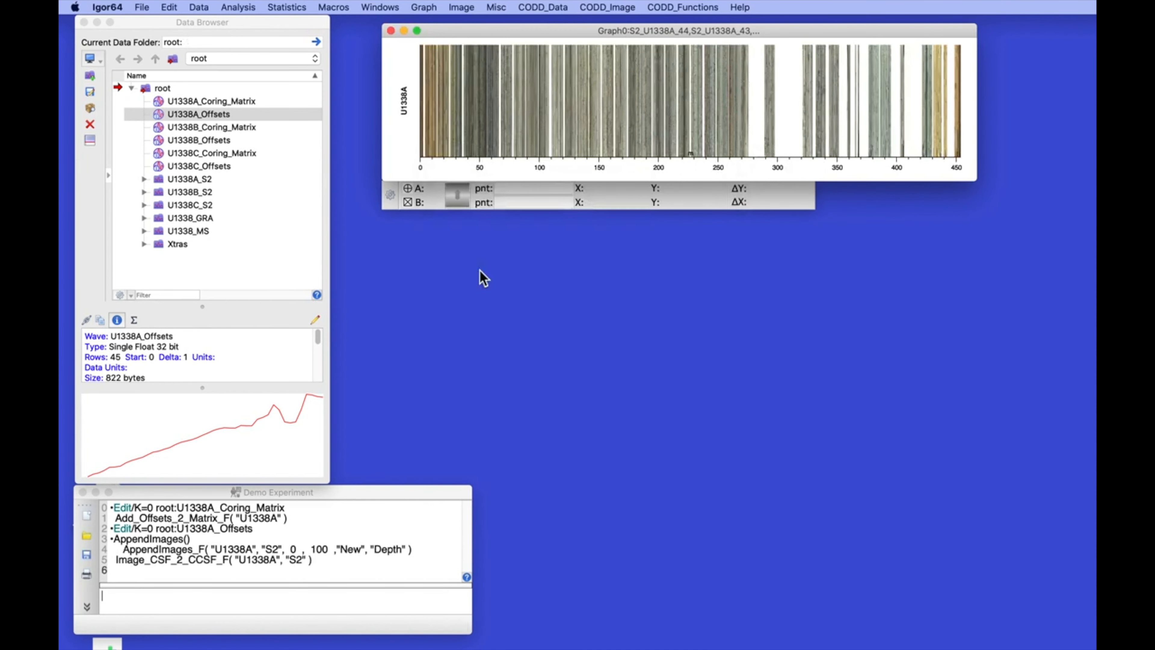
key(super+5)
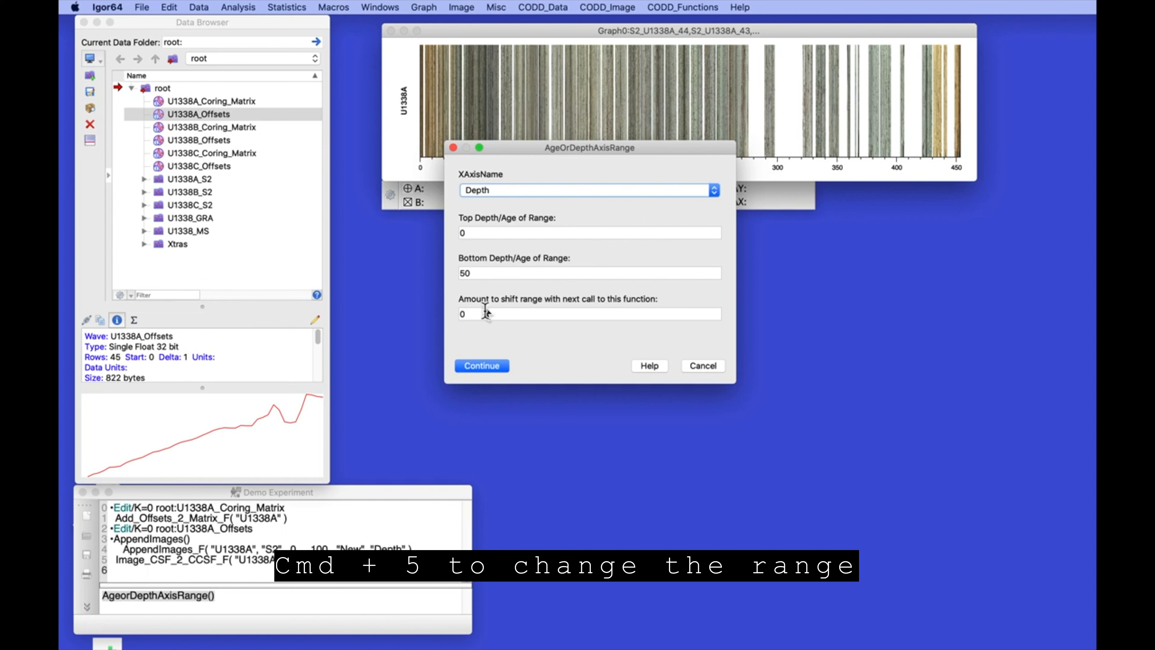
click(482, 366)
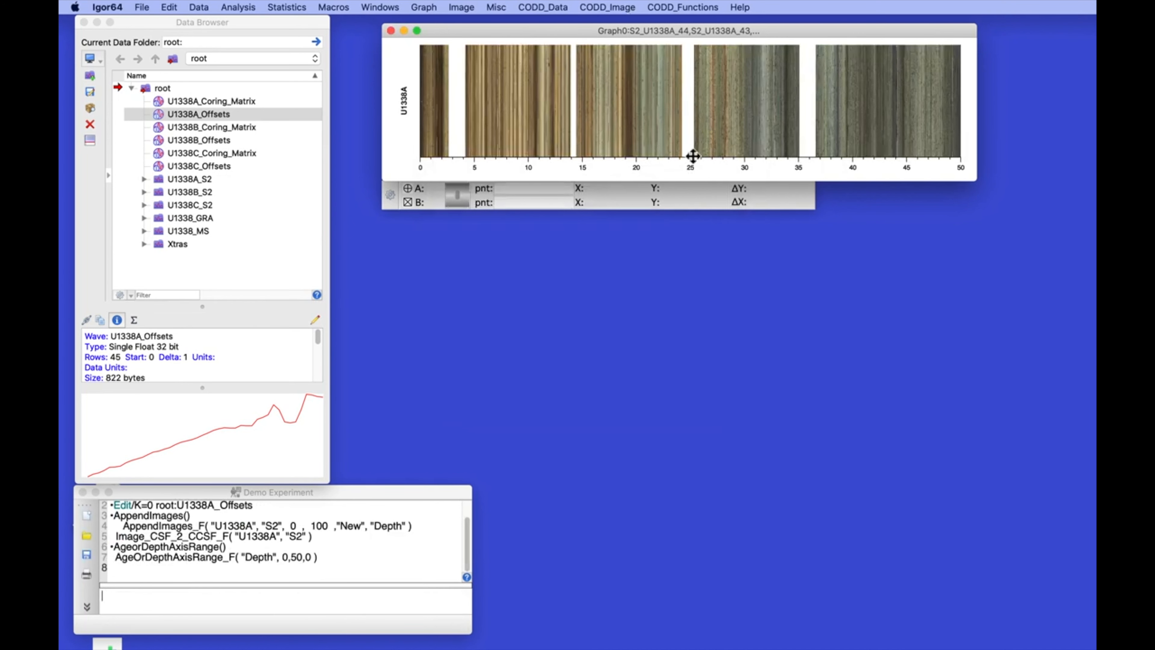
Expand the U1338A_S2 folder in the Data Browser and select the S2_U1338A_02 image wave
click(144, 179)
scroll(227, 152, down, 2)
scroll(228, 153, down, 3)
scroll(227, 155, up, 2)
click(172, 167)
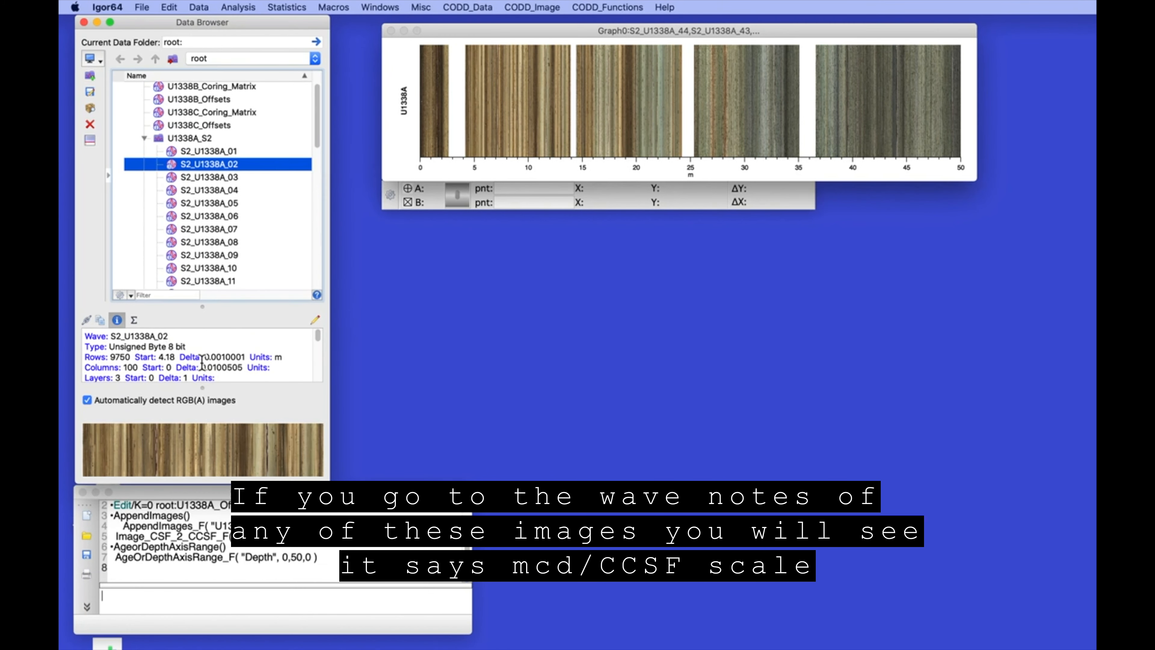
Confirm S2_U1338A_02's note reads mcd/CCSF scale, then start Image_CCSF_2_CSF for U1338A S2
scroll(202, 362, down, 6)
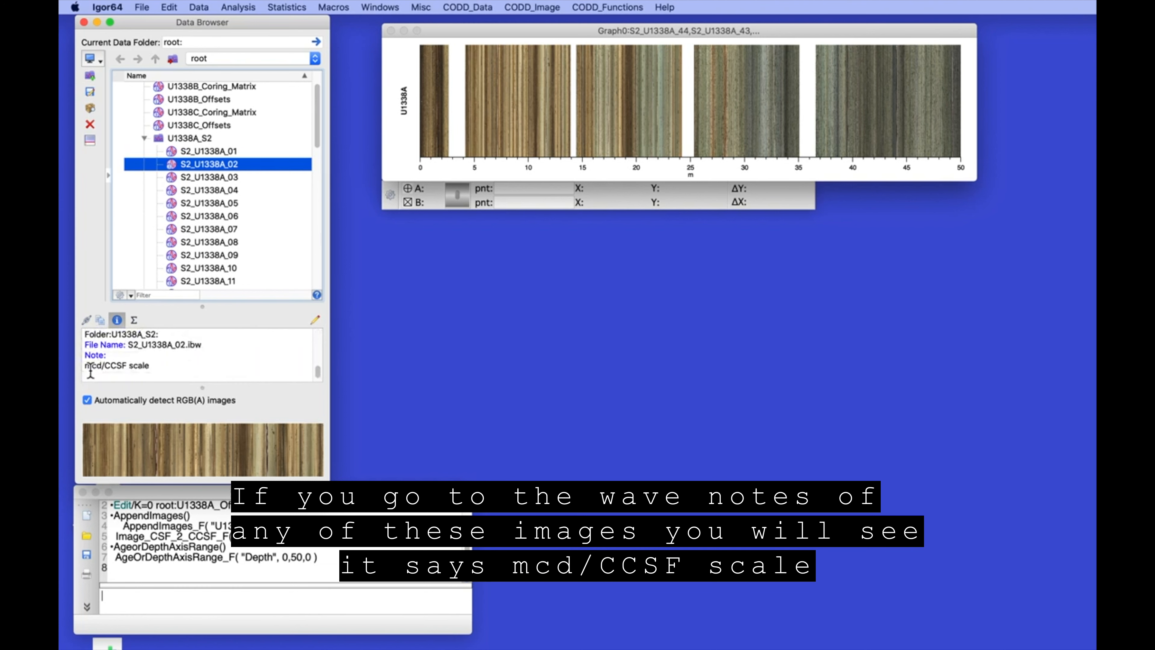
scroll(91, 372, up, 1)
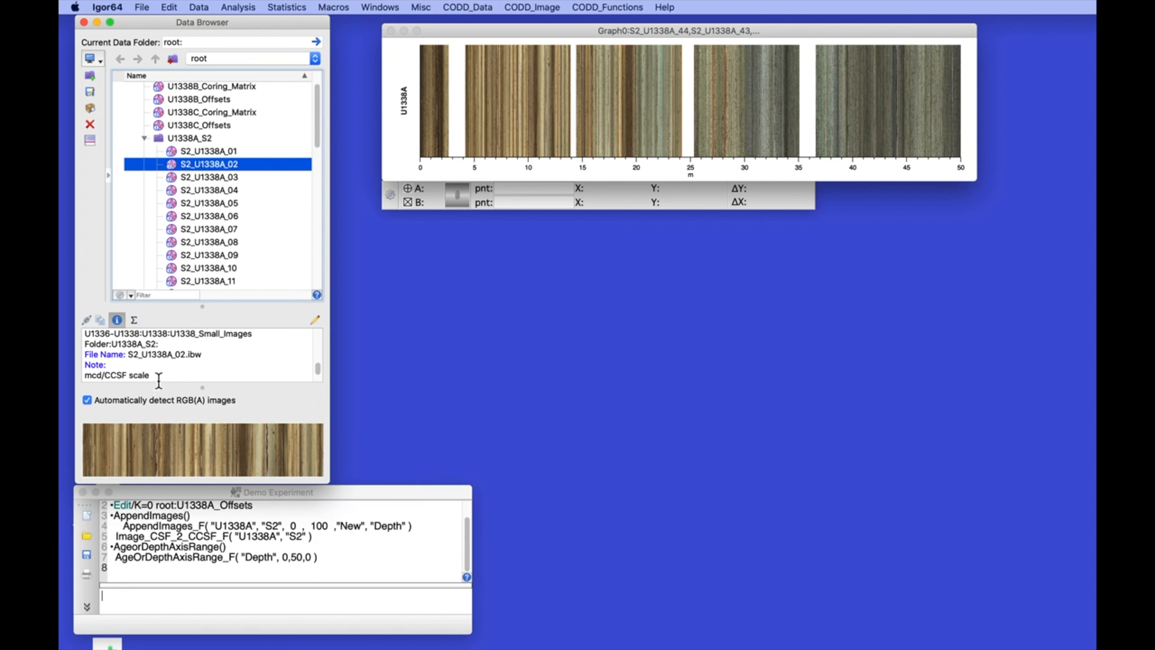
click(539, 6)
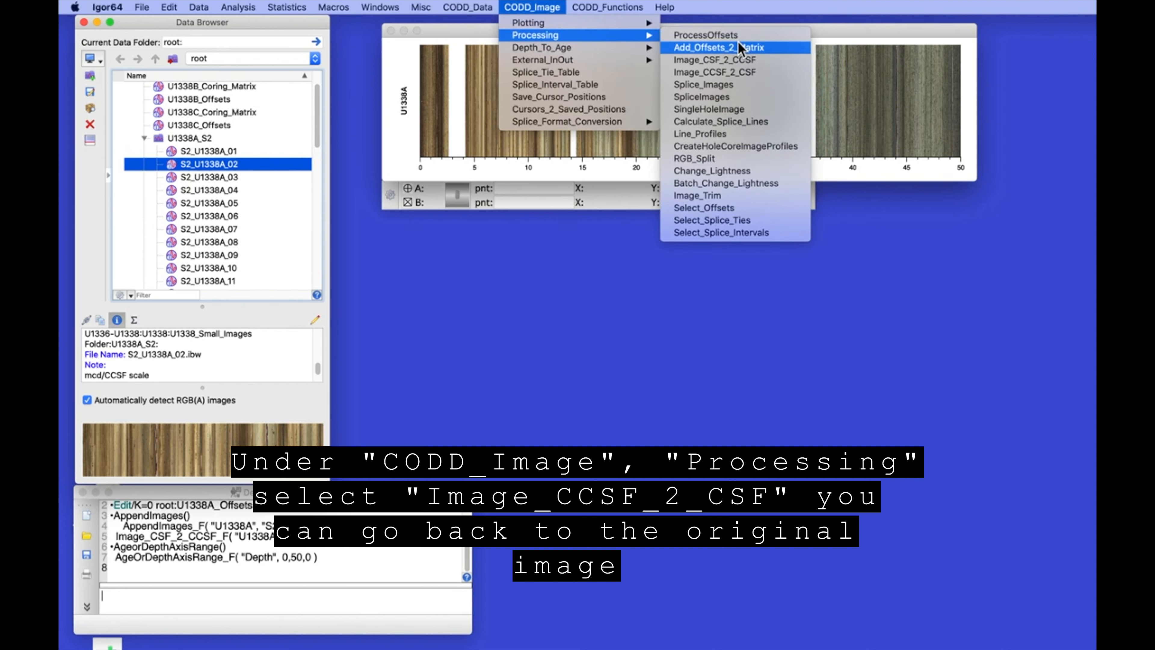
click(723, 77)
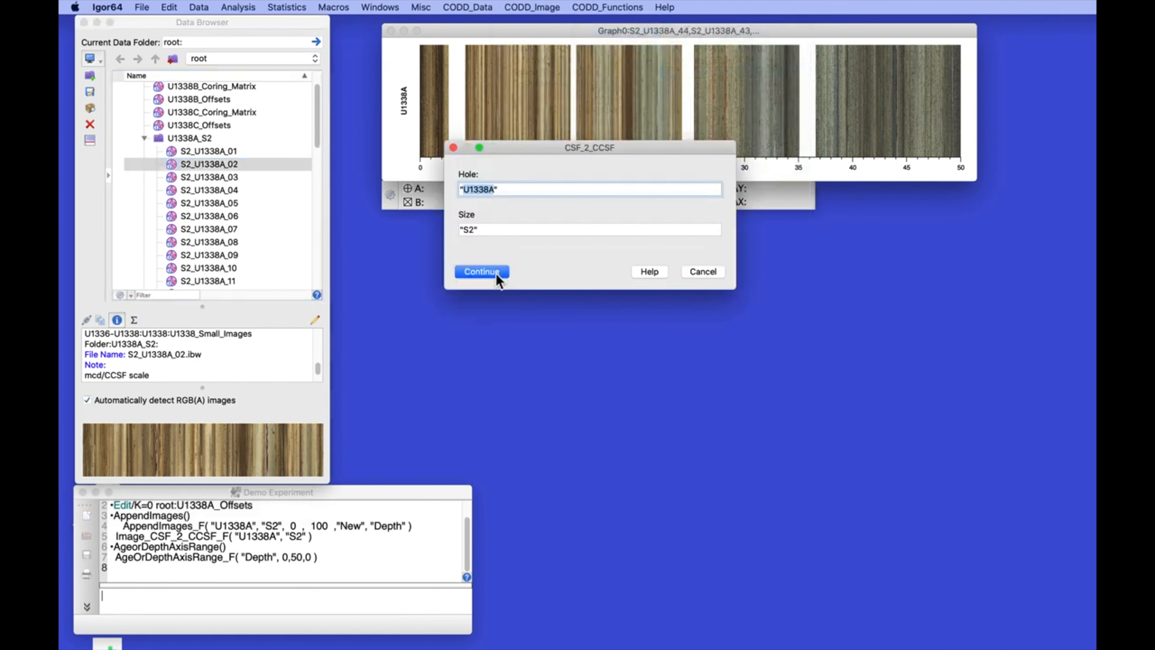
Revert U1338A S2 images to CSF, then rerun Image_CSF_2_CCSF from history to reshift them
click(481, 272)
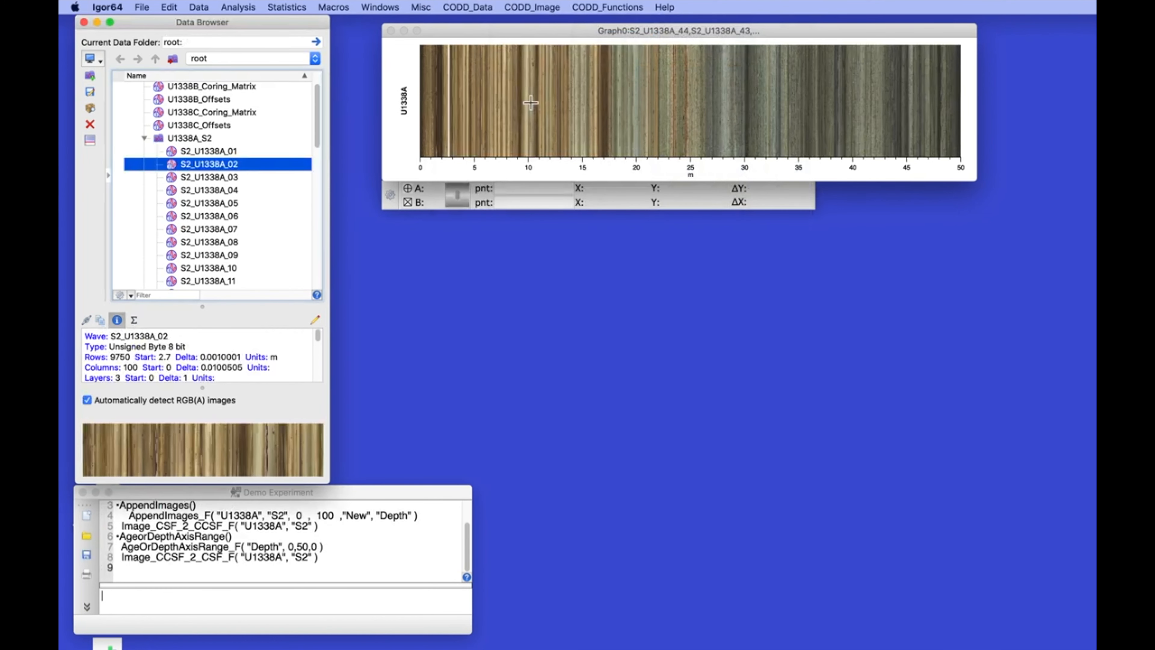
scroll(189, 358, down, 2)
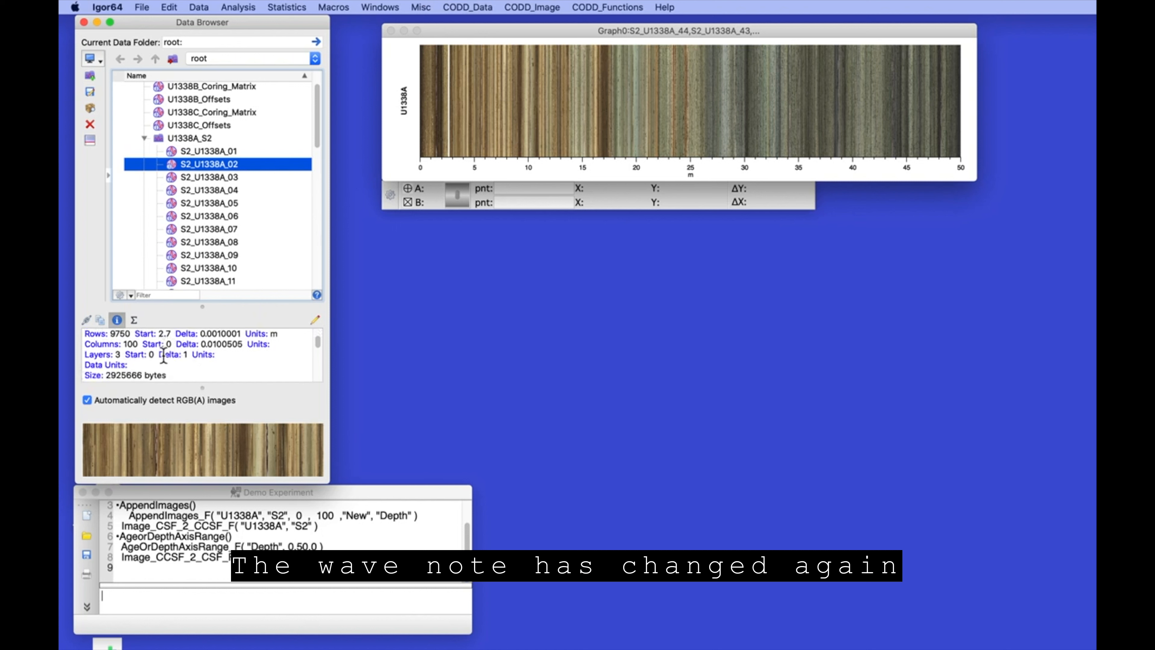
scroll(150, 351, down, 5)
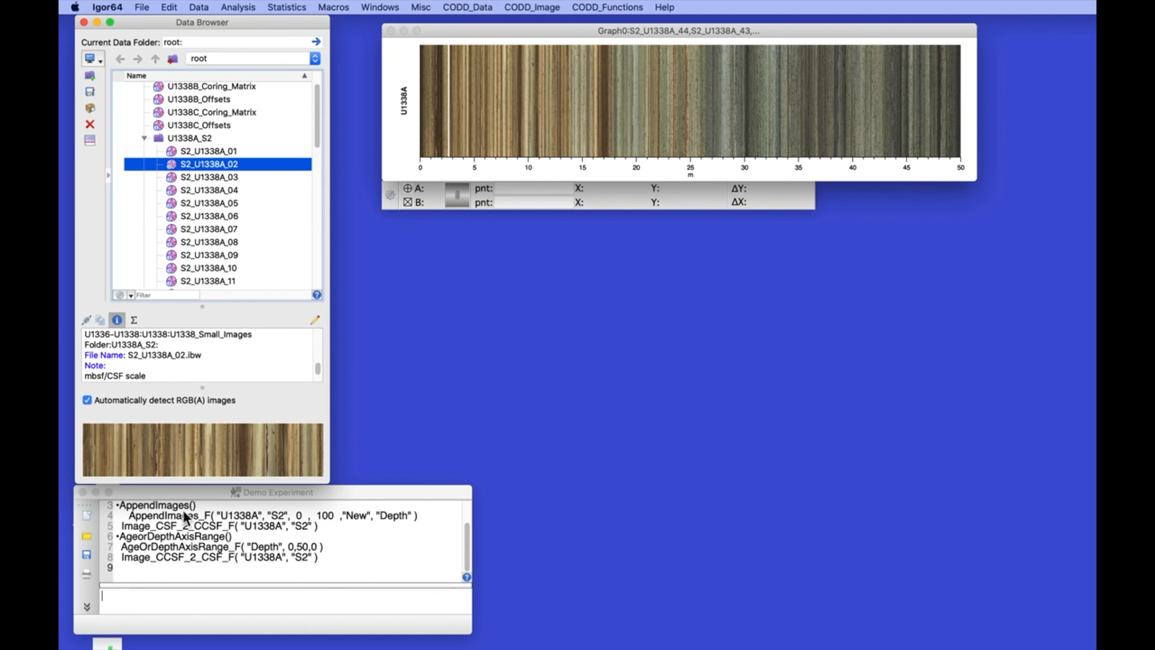
click(118, 530)
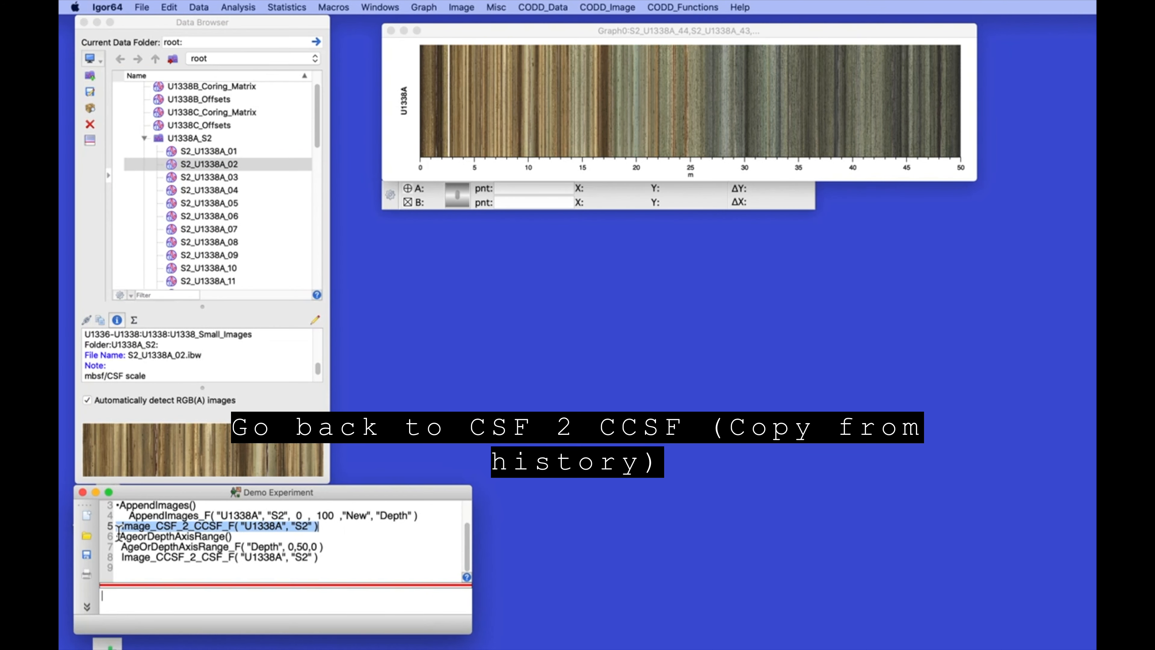
key(Return)
key(Return)
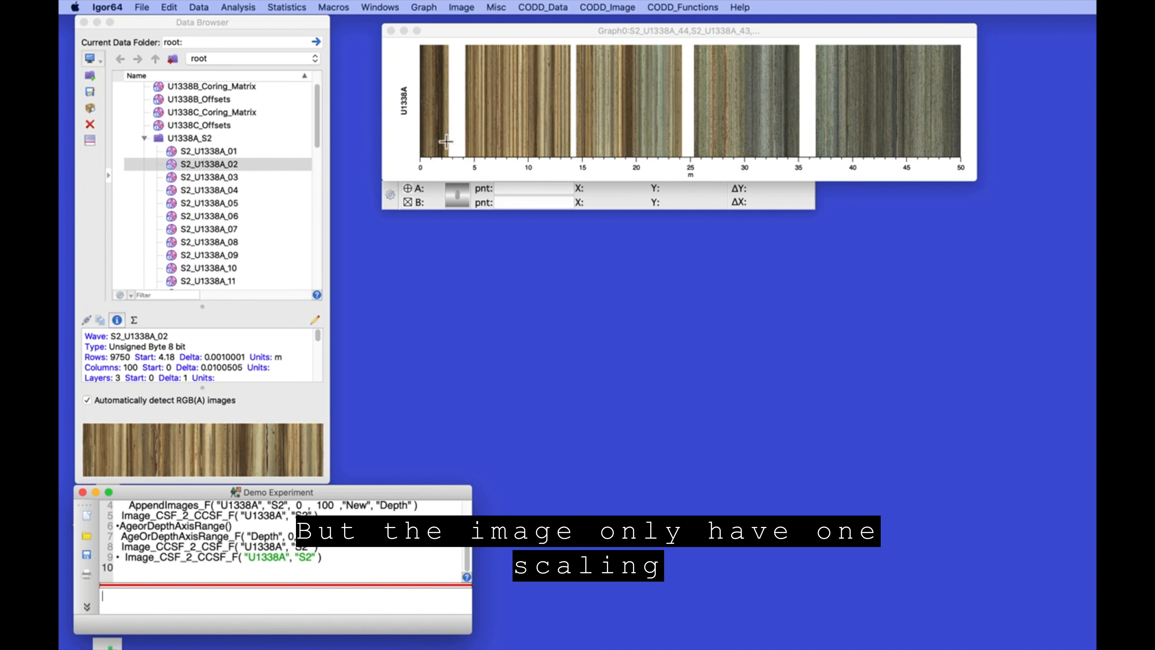
Inspect S2_U1338A_02's depth scaling in the Data Browser and drag Graph0 lower on screen
click(204, 163)
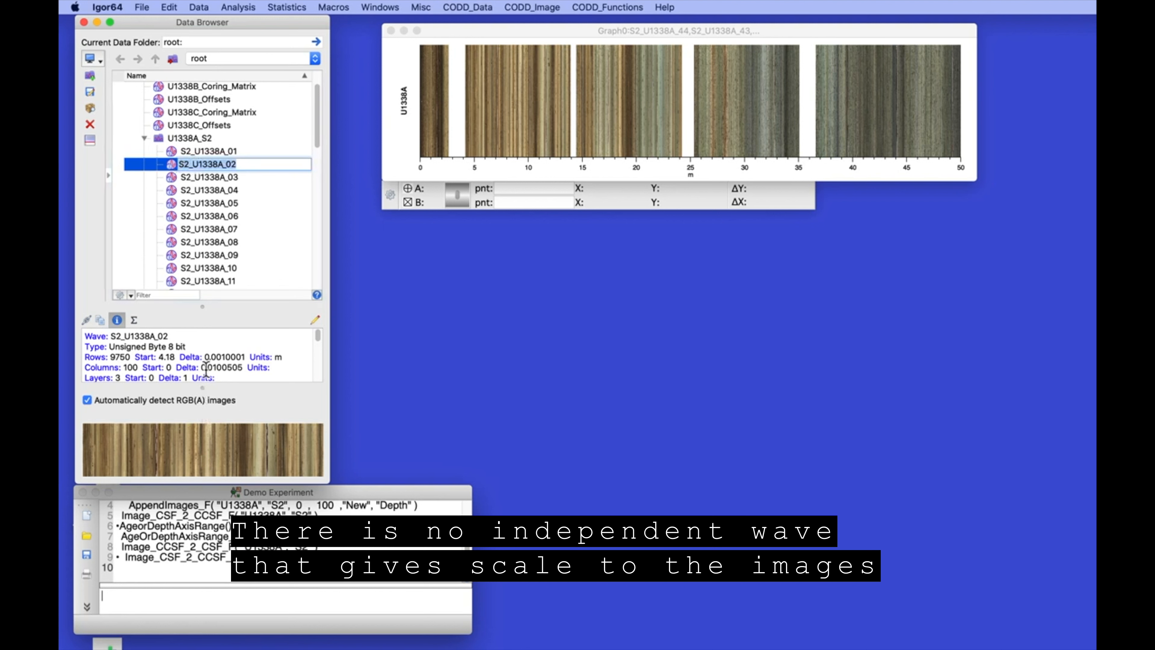
click(170, 164)
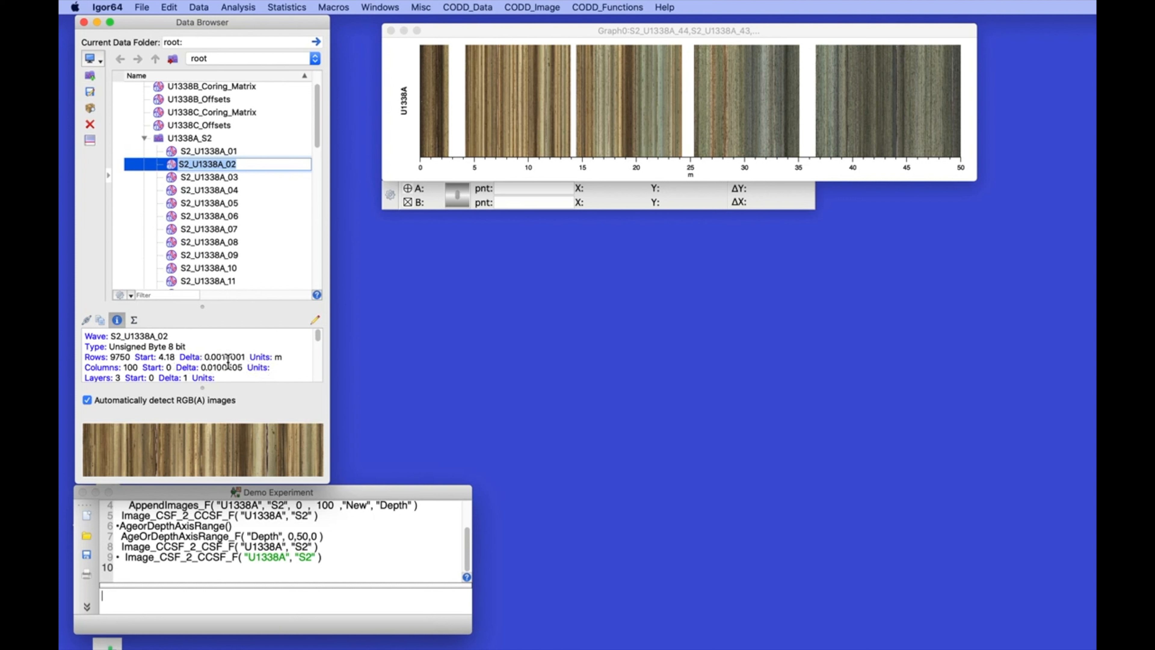
scroll(229, 362, down, 2)
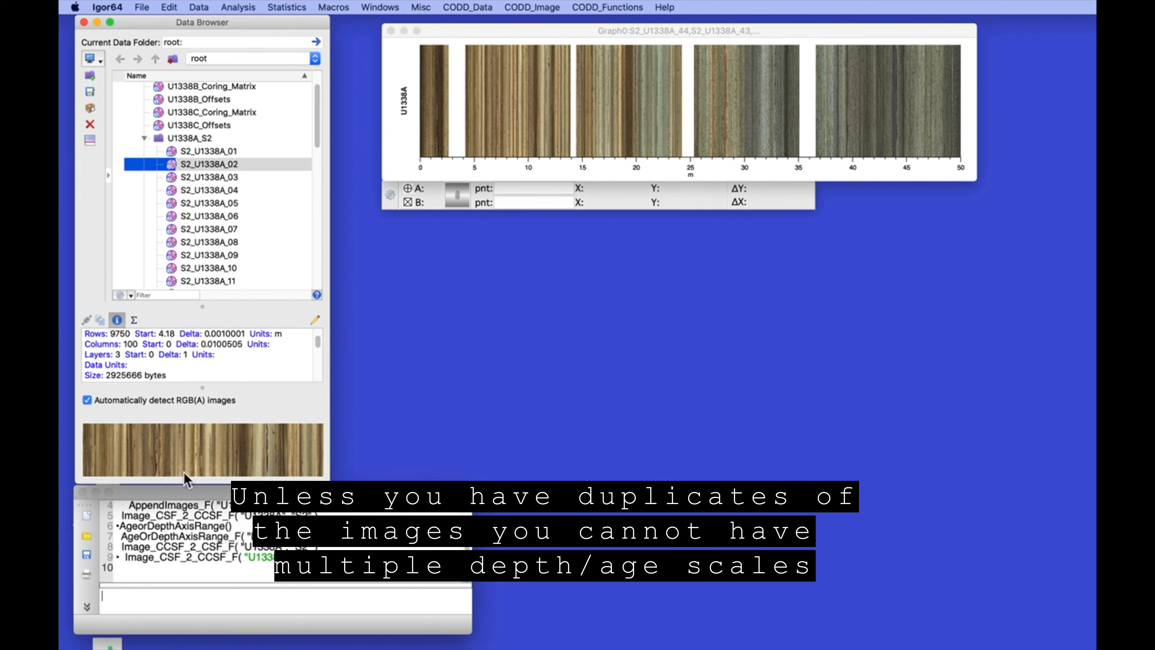
drag(516, 31, 486, 76)
drag(484, 71, 482, 70)
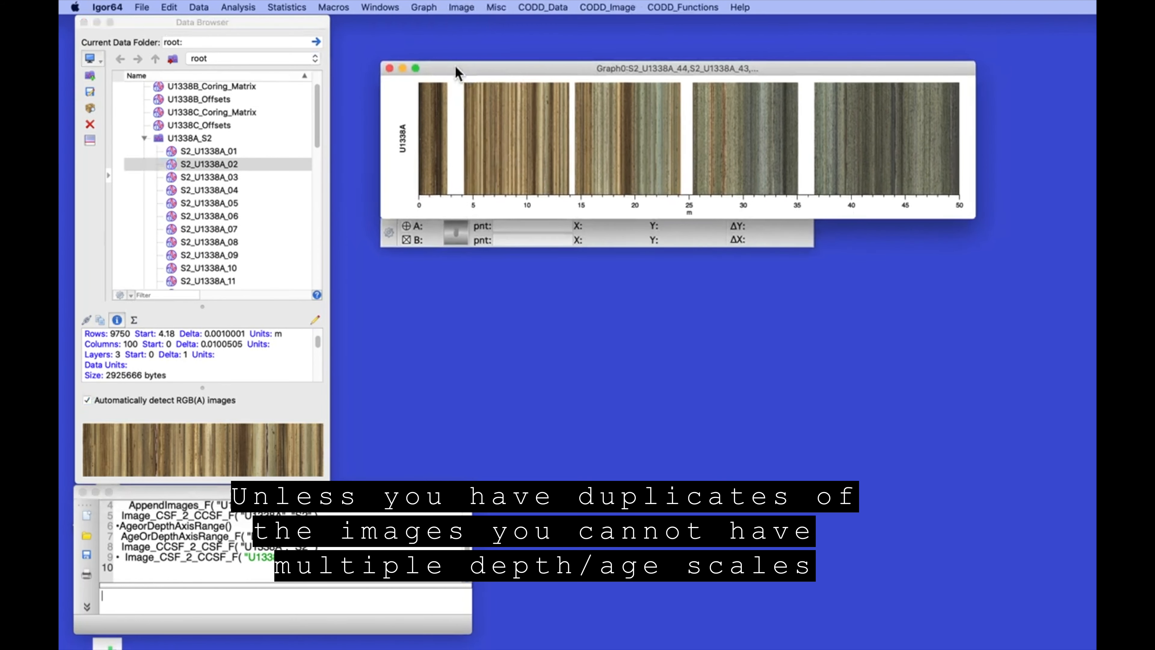